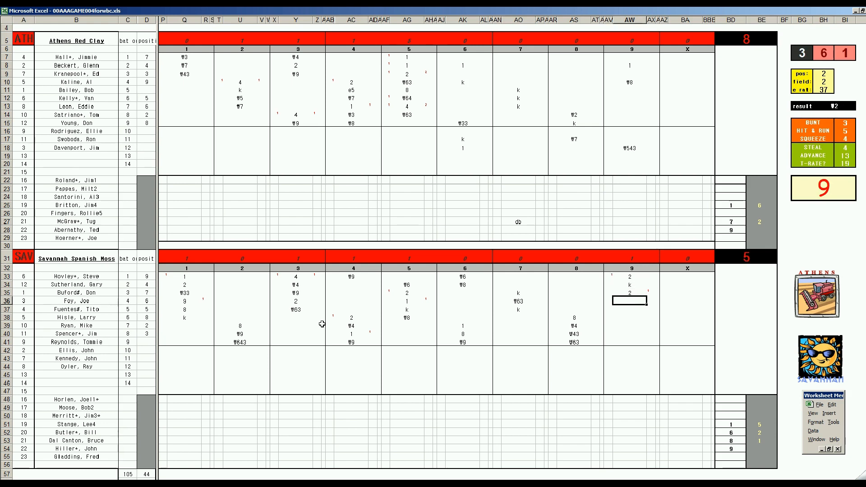
Enter Savannah's ninth-inning results 8 in AW36 and 1 in AW37, and add tick marks in AX37 and AV35
{"action": "type", "text": "8"}
{"action": "key", "text": "Return"}
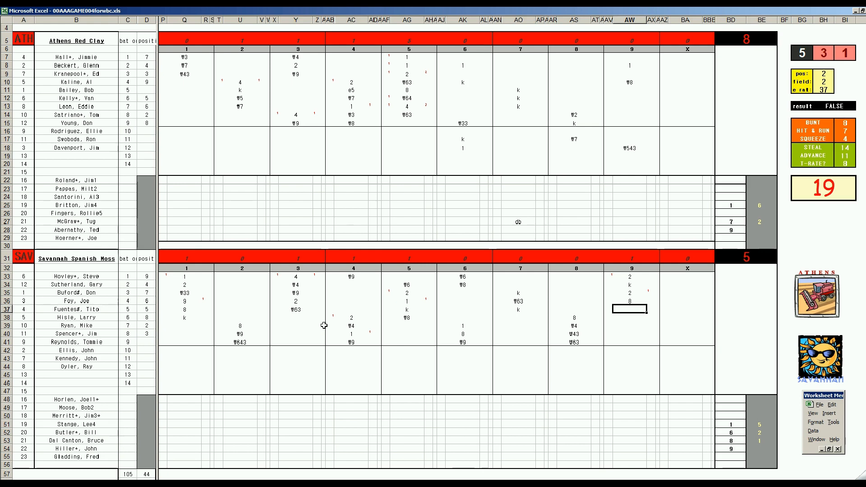
{"action": "type", "text": "1"}
{"action": "key", "text": "Return"}
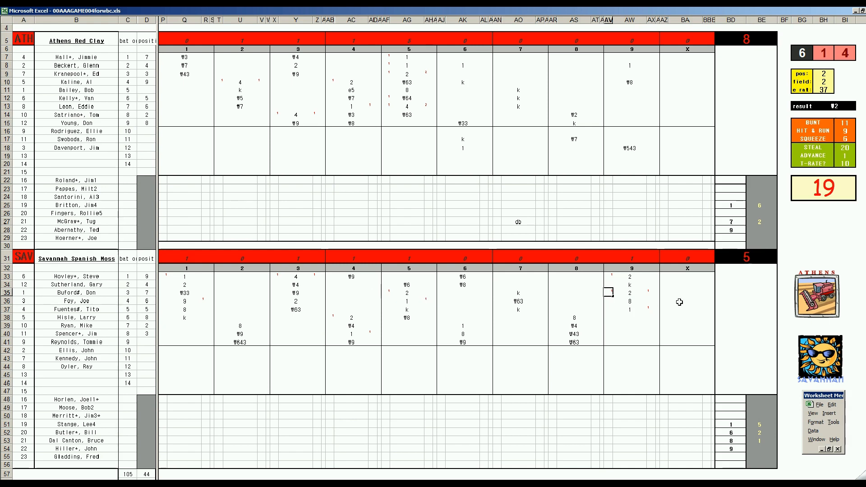
Record one third of an inning in BE28 and inning 9 in BD29 for the Athens pitchers
{"action": "left_click", "coordinate": [760, 230]}
{"action": "type", "text": "+1/"}
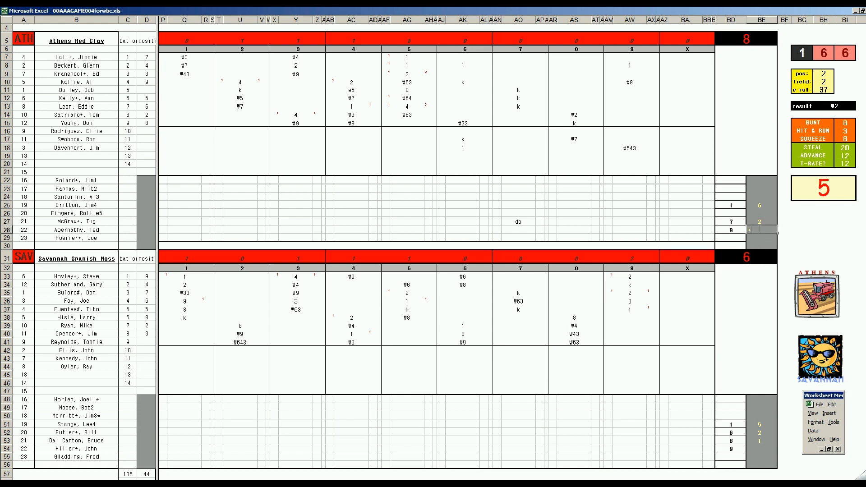
{"action": "type", "text": "3"}
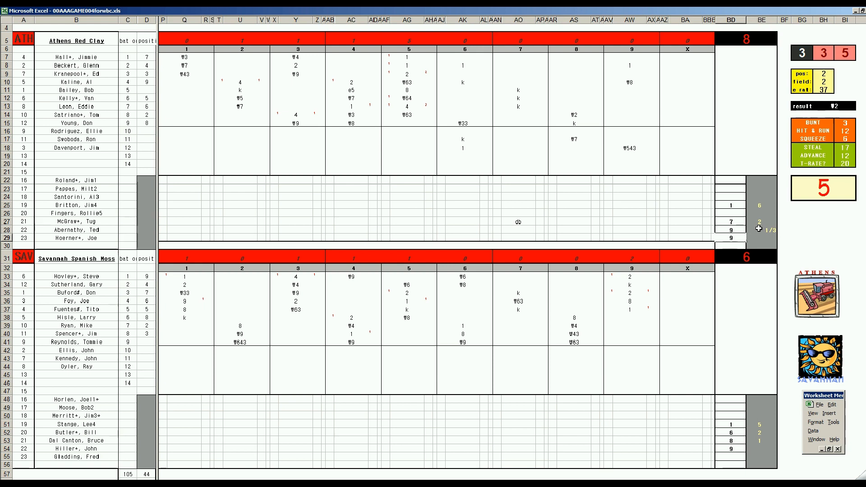
Enter lh in the ninth-inning cell AW29 of the last Athens pitcher's row
{"action": "key", "text": "Left"}
{"action": "key", "text": "Left"}
{"action": "key", "text": "Left"}
{"action": "key", "text": "Left"}
{"action": "key", "text": "Left"}
{"action": "key", "text": "Left"}
{"action": "key", "text": "Left"}
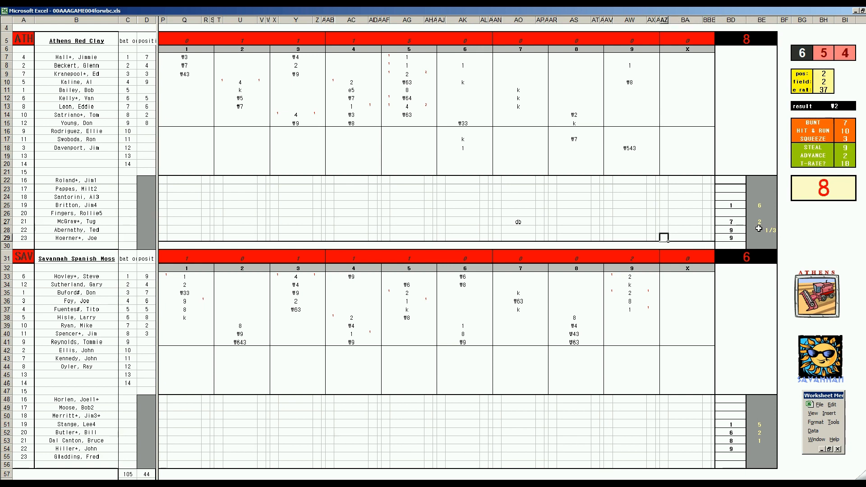
{"action": "type", "text": "lh"}
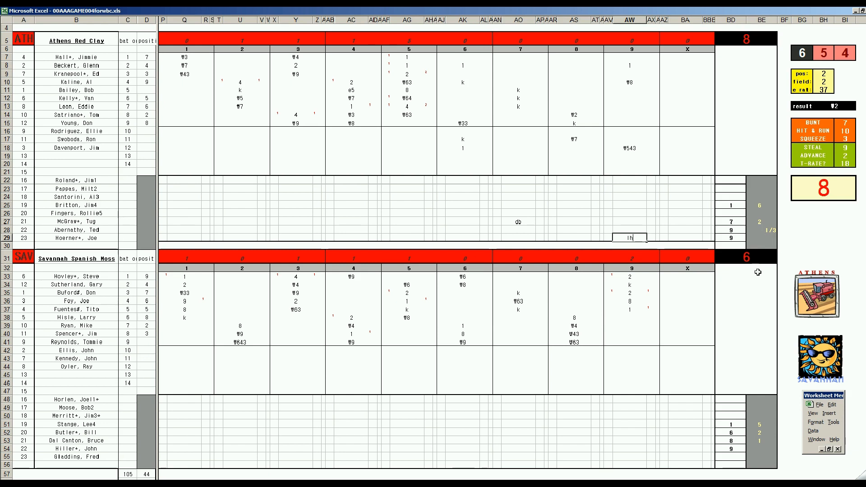
Enter ₩33 as the ninth-inning result in AW38 and add tick marks in AX38 and AV36
{"action": "left_click", "coordinate": [632, 318]}
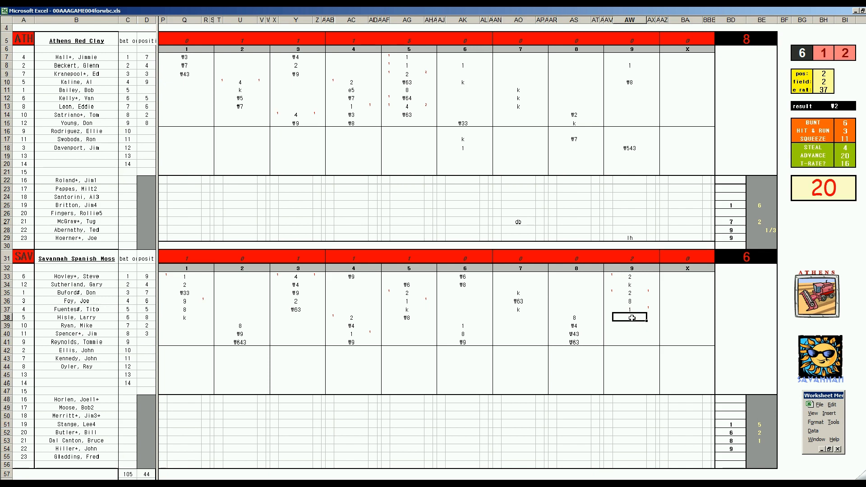
{"action": "type", "text": "\\"}
{"action": "type", "text": "33"}
{"action": "key", "text": "Return"}
{"action": "key", "text": "Left"}
{"action": "key", "text": "Up"}
{"action": "key", "text": "Up"}
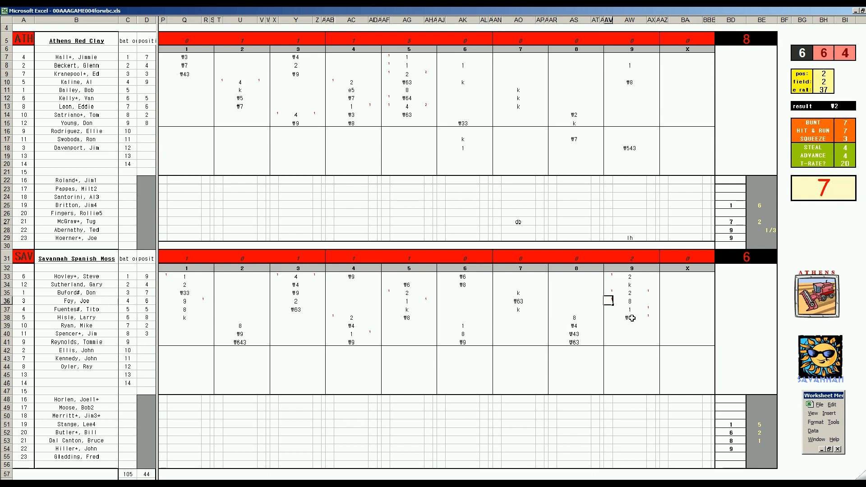
Set the fielding lookup to position 6, field 3 and e rating 42
{"action": "left_click", "coordinate": [630, 351]}
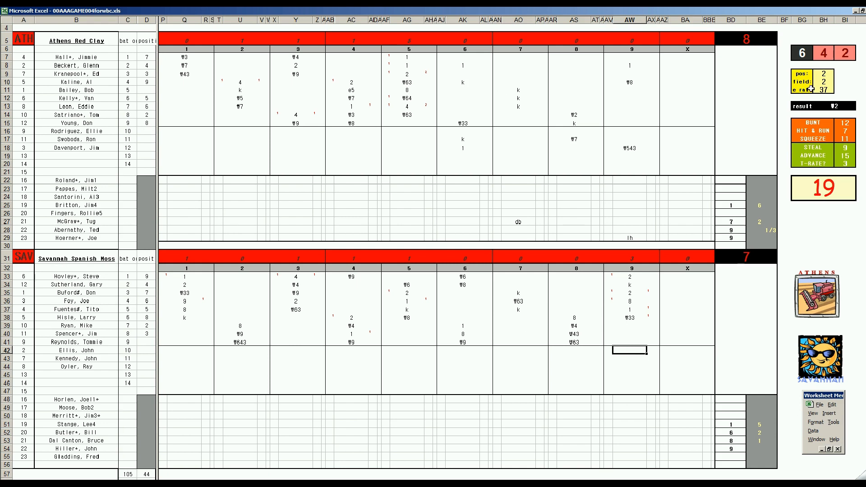
{"action": "left_click", "coordinate": [824, 74]}
{"action": "type", "text": "6"}
{"action": "key", "text": "Return"}
{"action": "type", "text": "3"}
{"action": "key", "text": "Return"}
{"action": "type", "text": "42"}
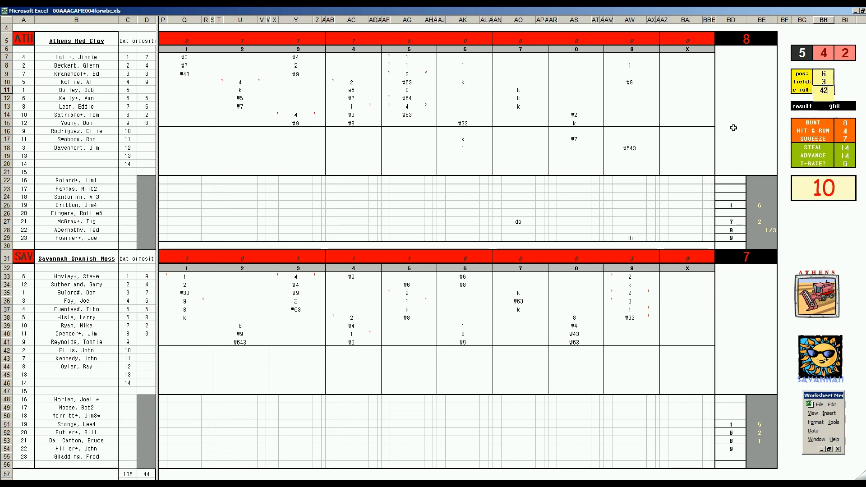
{"action": "key", "text": "Return"}
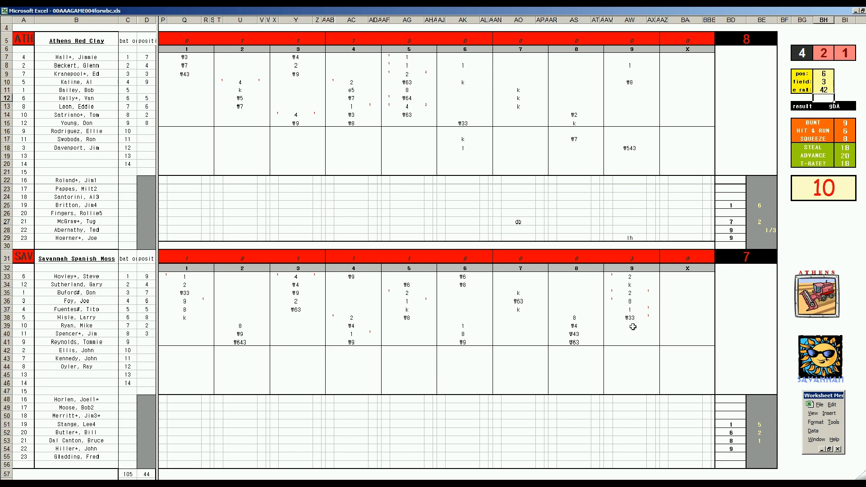
Enter ₩63 as the pinch hitter's ninth-inning result in AW42 and record 2/3 inning in BE29
{"action": "left_click", "coordinate": [629, 351]}
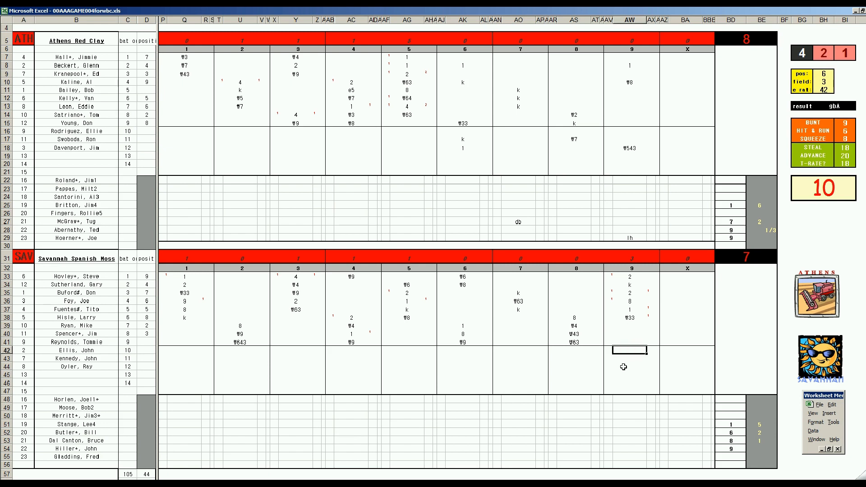
{"action": "type", "text": "\\63"}
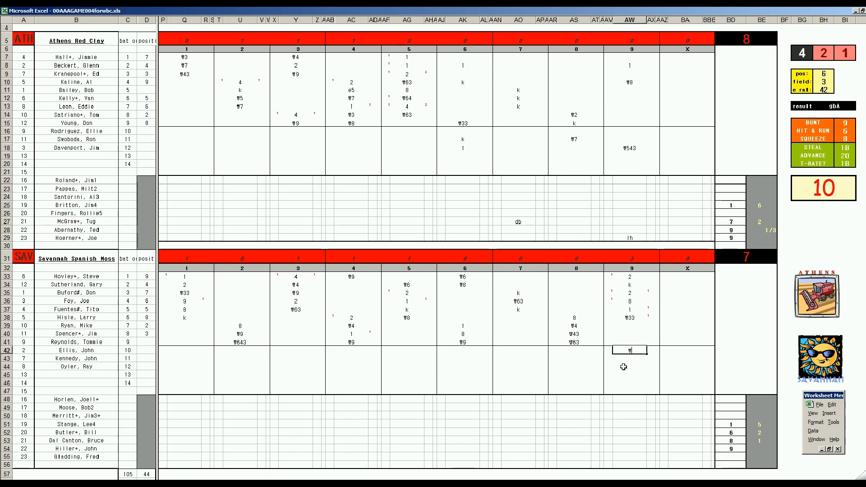
{"action": "key", "text": "Return"}
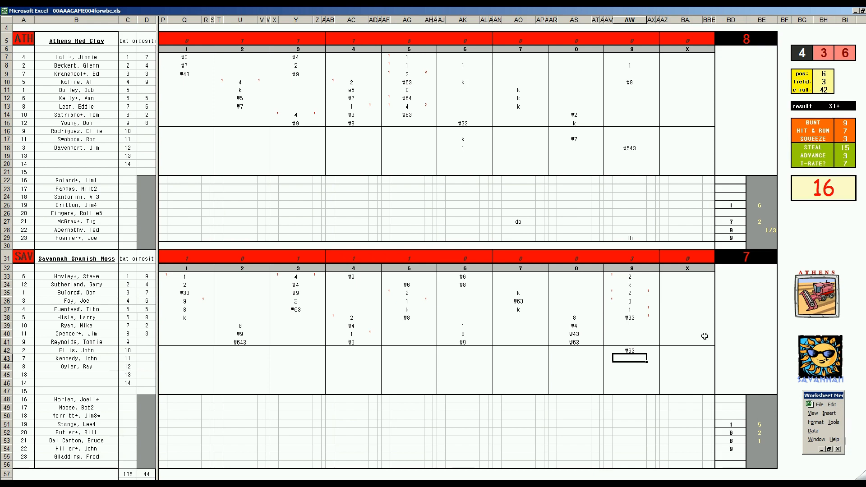
{"action": "left_click", "coordinate": [759, 237]}
{"action": "type", "text": "2/3"}
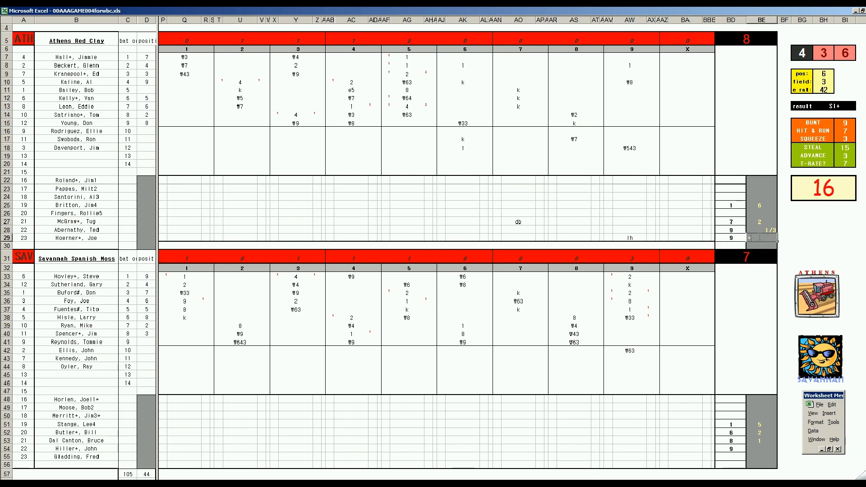
{"action": "key", "text": "Return"}
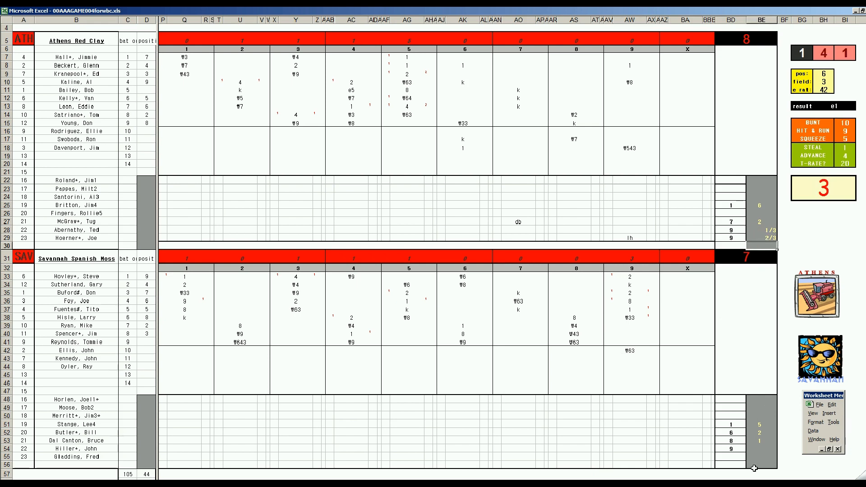
Record the Savannah pitcher in row 54 with inning 9 in BD54 and 1 inning pitched in BE54
{"action": "left_click", "coordinate": [733, 448]}
{"action": "type", "text": "9"}
{"action": "left_click", "coordinate": [761, 448]}
{"action": "type", "text": "1"}
{"action": "key", "text": "Return"}
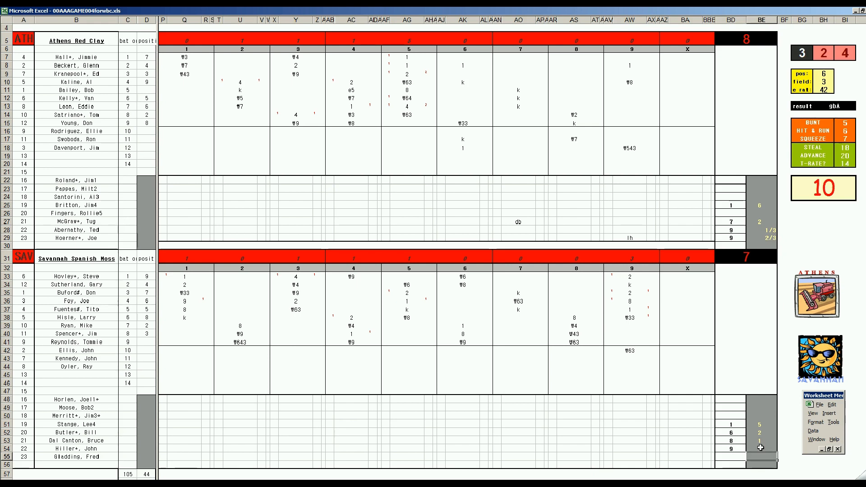
Copy the scoresheet into a new workbook and enter 1 in I54 of the Savannah pitching statistics
{"action": "left_click", "coordinate": [131, 423]}
{"action": "key", "text": "ctrl+c"}
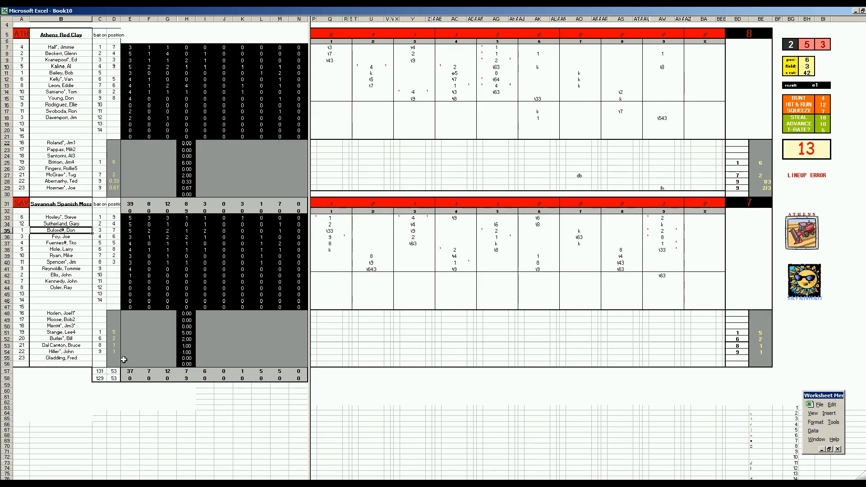
{"action": "left_click", "coordinate": [126, 356]}
{"action": "key", "text": "Up"}
{"action": "key", "text": "Right"}
{"action": "key", "text": "Right"}
{"action": "key", "text": "Right"}
{"action": "key", "text": "Right"}
{"action": "type", "text": "1"}
Enter 1 in M53 of the Savannah pitching statistics
{"action": "key", "text": "Up"}
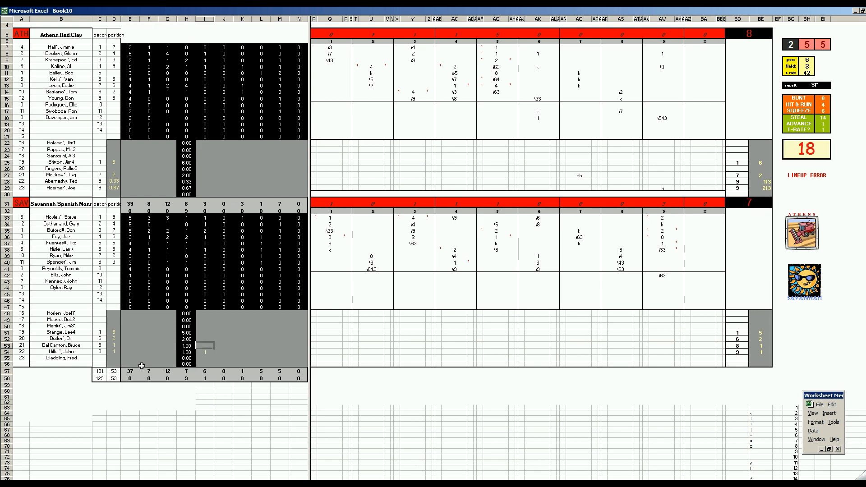
{"action": "key", "text": "Right"}
{"action": "key", "text": "Right"}
{"action": "key", "text": "Right"}
{"action": "key", "text": "Right"}
{"action": "type", "text": "1"}
Fill in the Savannah pitcher's statistics in row 52 with 2 in I52 and 5 in M52
{"action": "key", "text": "Left"}
{"action": "key", "text": "Left"}
{"action": "key", "text": "Left"}
{"action": "key", "text": "Left"}
{"action": "key", "text": "Up"}
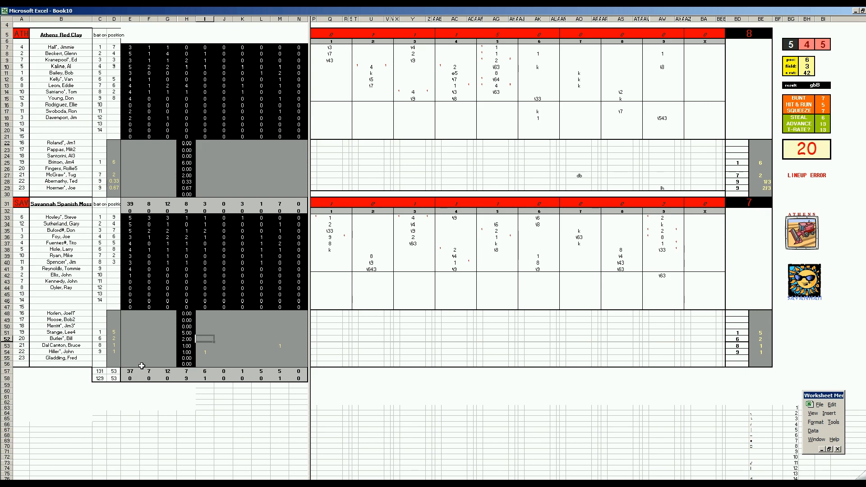
{"action": "type", "text": "2"}
{"action": "key", "text": "Right"}
{"action": "key", "text": "Right"}
{"action": "key", "text": "Right"}
{"action": "key", "text": "Right"}
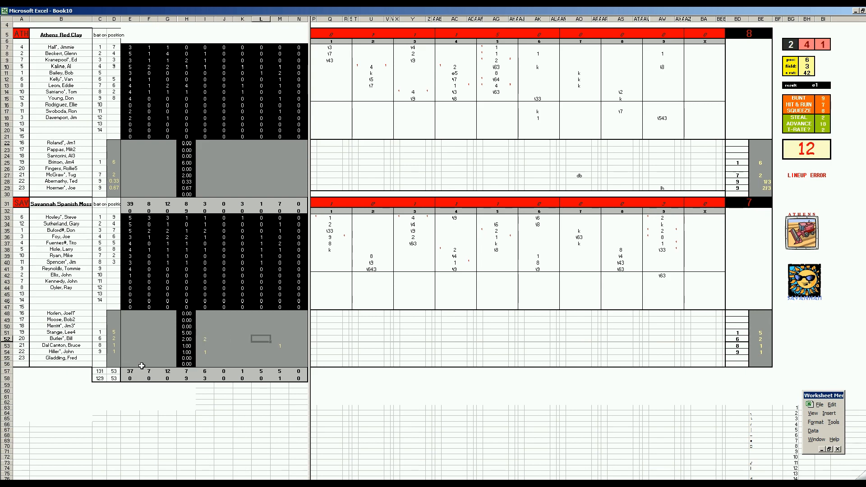
{"action": "type", "text": "5"}
Enter 1 in F51 for the Savannah starting pitcher
{"action": "key", "text": "Left"}
{"action": "key", "text": "Left"}
{"action": "key", "text": "Left"}
{"action": "key", "text": "Left"}
{"action": "key", "text": "Up"}
{"action": "key", "text": "Left"}
{"action": "key", "text": "Left"}
{"action": "key", "text": "Left"}
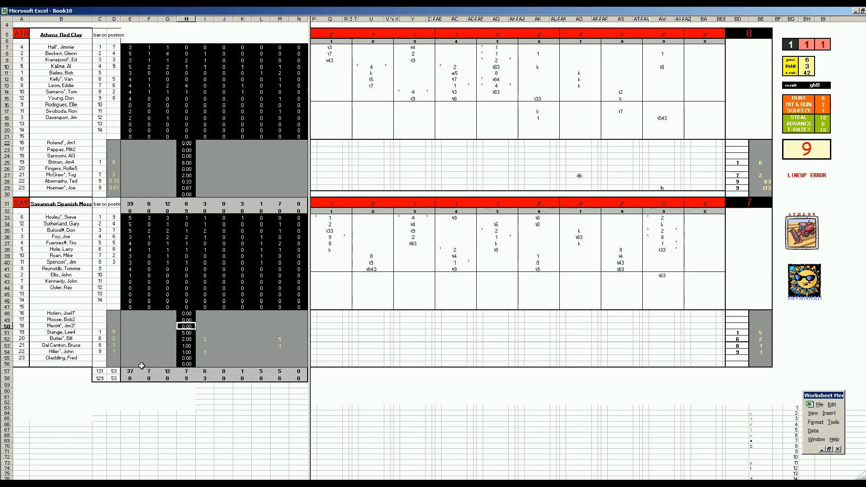
{"action": "type", "text": "1"}
Fill cells I51 to M51 of the Savannah starting pitcher's row with 9, 8, 7, 1 and 1
{"action": "key", "text": "Right"}
{"action": "key", "text": "Right"}
{"action": "key", "text": "Right"}
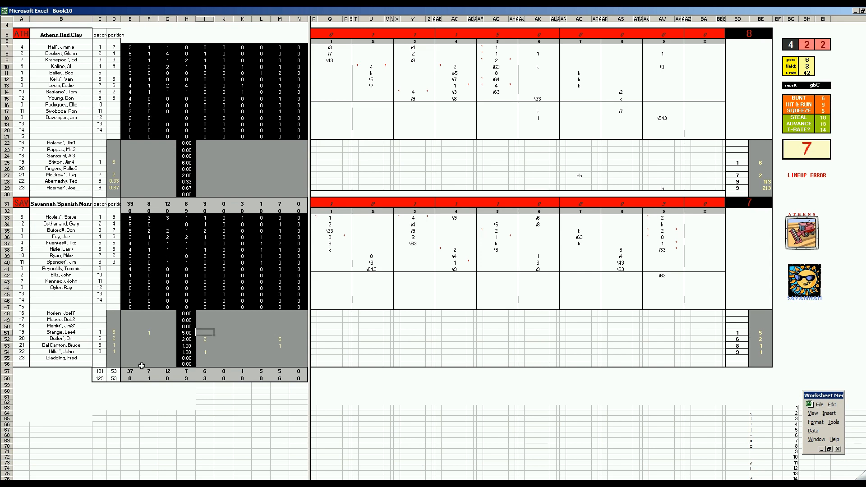
{"action": "type", "text": "9"}
{"action": "key", "text": "Right"}
{"action": "type", "text": "8"}
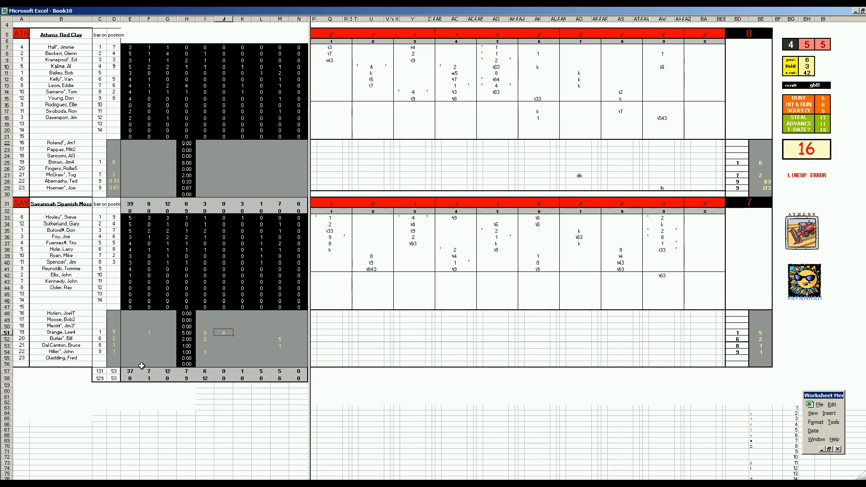
{"action": "key", "text": "Right"}
{"action": "type", "text": "7"}
{"action": "key", "text": "Right"}
{"action": "type", "text": "1"}
{"action": "key", "text": "Right"}
{"action": "type", "text": "1"}
Enter 1 in G29 for the last Athens pitcher
{"action": "key", "text": "Left"}
{"action": "key", "text": "Left"}
{"action": "key", "text": "Left"}
{"action": "key", "text": "Left"}
{"action": "key", "text": "Left"}
{"action": "key", "text": "Left"}
{"action": "key", "text": "Left"}
{"action": "key", "text": "Left"}
{"action": "key", "text": "Up"}
{"action": "key", "text": "Up"}
{"action": "key", "text": "Up"}
{"action": "key", "text": "Up"}
{"action": "key", "text": "Up"}
{"action": "key", "text": "Up"}
{"action": "key", "text": "Up"}
{"action": "key", "text": "Up"}
{"action": "key", "text": "Up"}
{"action": "key", "text": "Up"}
{"action": "key", "text": "Up"}
{"action": "key", "text": "Up"}
{"action": "key", "text": "Up"}
{"action": "key", "text": "Up"}
{"action": "key", "text": "Up"}
{"action": "key", "text": "Up"}
{"action": "key", "text": "Up"}
{"action": "key", "text": "Up"}
{"action": "key", "text": "Up"}
{"action": "key", "text": "Up"}
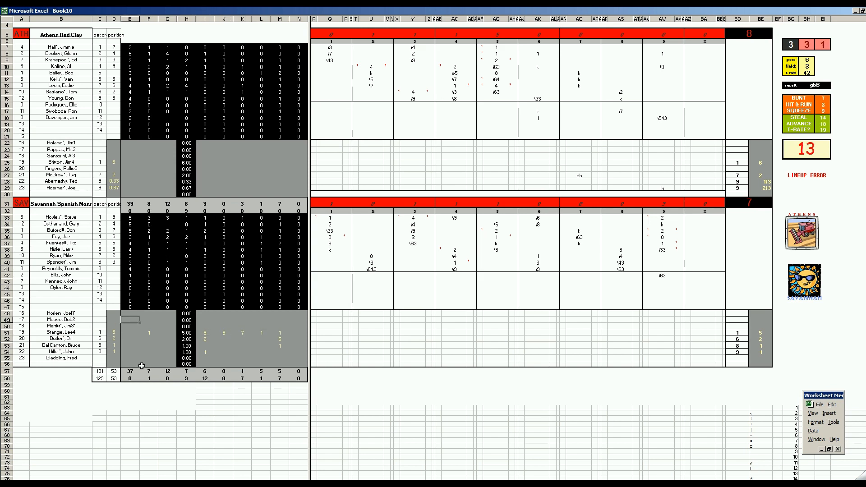
{"action": "key", "text": "Right"}
{"action": "key", "text": "Right"}
{"action": "key", "text": "Right"}
{"action": "key", "text": "Left"}
{"action": "key", "text": "Left"}
{"action": "key", "text": "Left"}
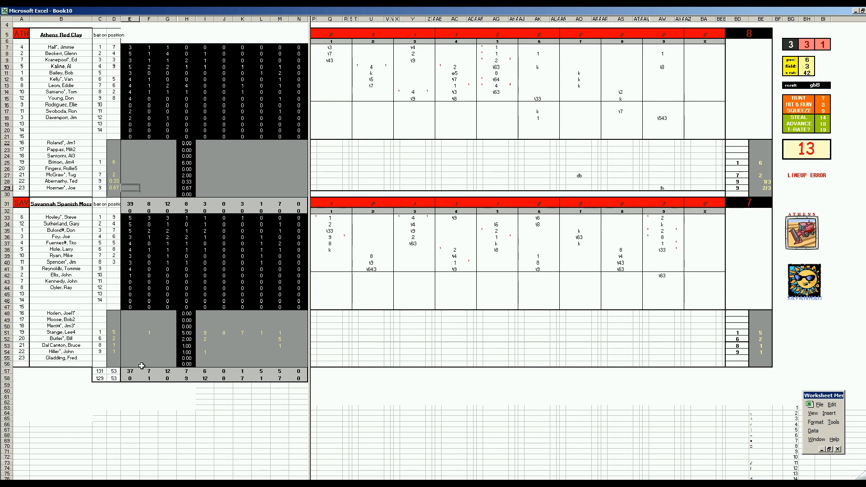
{"action": "key", "text": "Right"}
{"action": "key", "text": "Right"}
{"action": "type", "text": "1"}
Fill the Athens pitching statistics with 3, 3, 3, 1, 1 in I28 to M28 and 1, 2 in L27 and M27
{"action": "key", "text": "Right"}
{"action": "key", "text": "Right"}
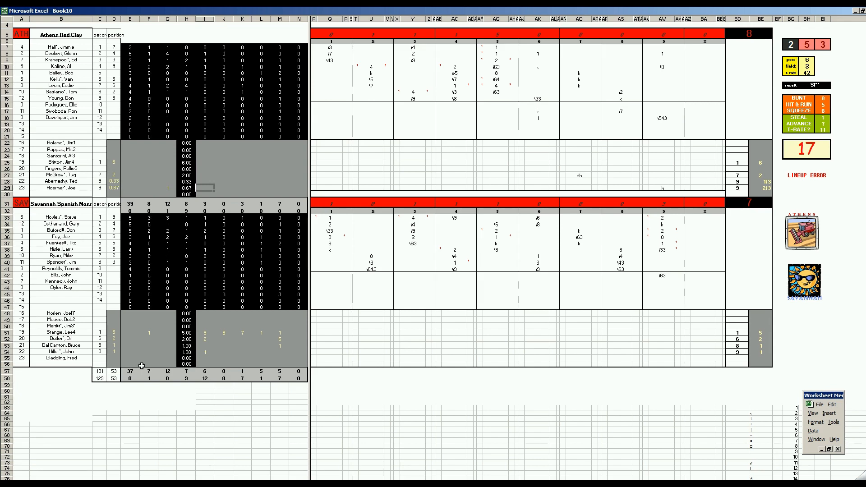
{"action": "key", "text": "Up"}
{"action": "type", "text": "3\t3\t3\t1\t1"}
{"action": "key", "text": "Return"}
{"action": "key", "text": "Up"}
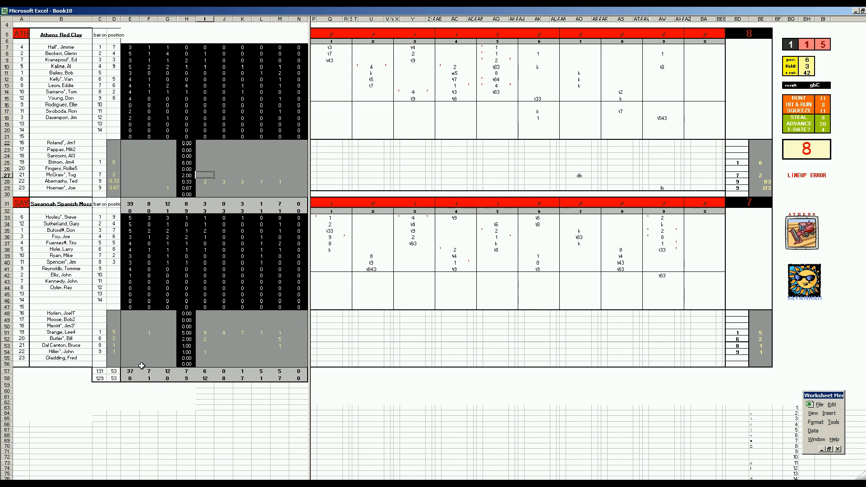
{"action": "type", "text": "1\t2"}
Enter 1 in E25 for the Athens starting pitcher
{"action": "key", "text": "shift+Tab"}
{"action": "key", "text": "Up"}
{"action": "key", "text": "Up"}
{"action": "key", "text": "Left"}
{"action": "key", "text": "Left"}
{"action": "key", "text": "Left"}
{"action": "key", "text": "Left"}
{"action": "key", "text": "Left"}
{"action": "key", "text": "Left"}
{"action": "key", "text": "Left"}
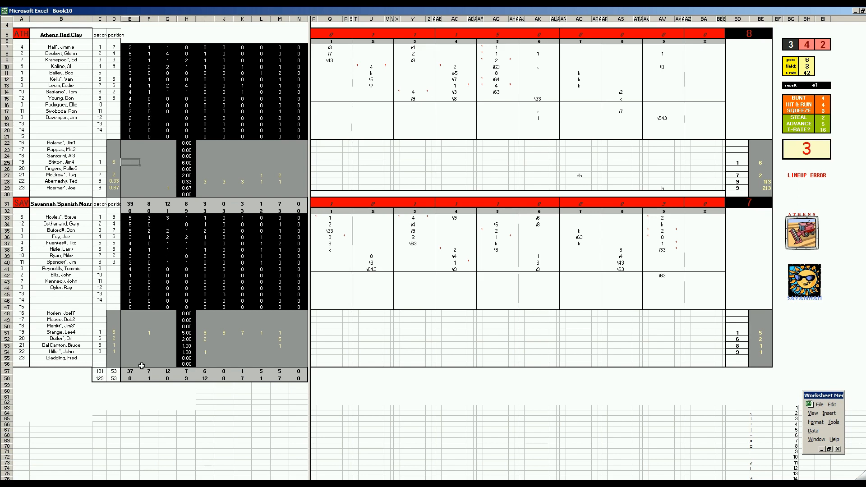
{"action": "type", "text": "1"}
Fill I25 to M25 in the Athens starting pitcher's row with 9, 4, 4, 3 and 3
{"action": "key", "text": "Tab"}
{"action": "key", "text": "Tab"}
{"action": "key", "text": "Tab"}
{"action": "key", "text": "Tab"}
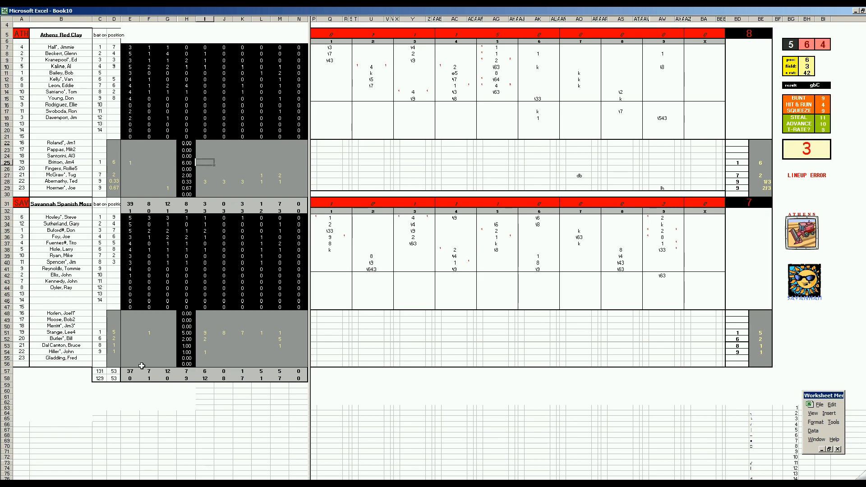
{"action": "type", "text": "9"}
{"action": "key", "text": "Tab"}
{"action": "type", "text": "4"}
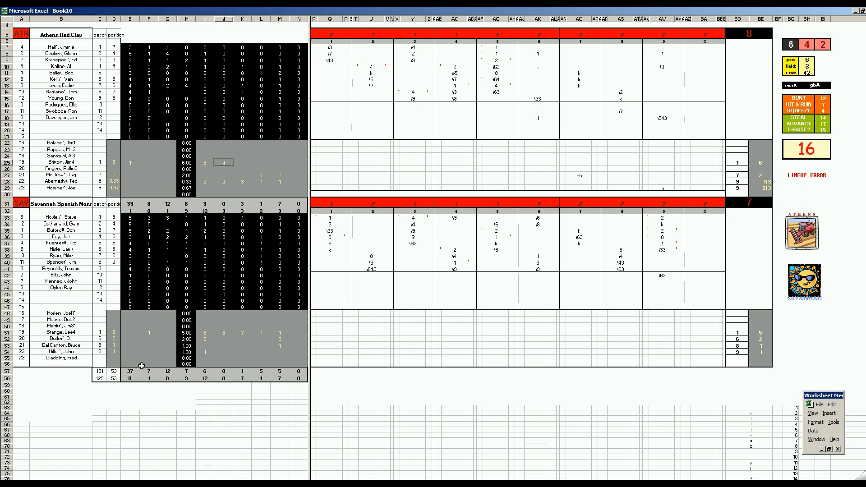
{"action": "key", "text": "Tab"}
{"action": "type", "text": "4"}
{"action": "key", "text": "Tab"}
{"action": "type", "text": "3"}
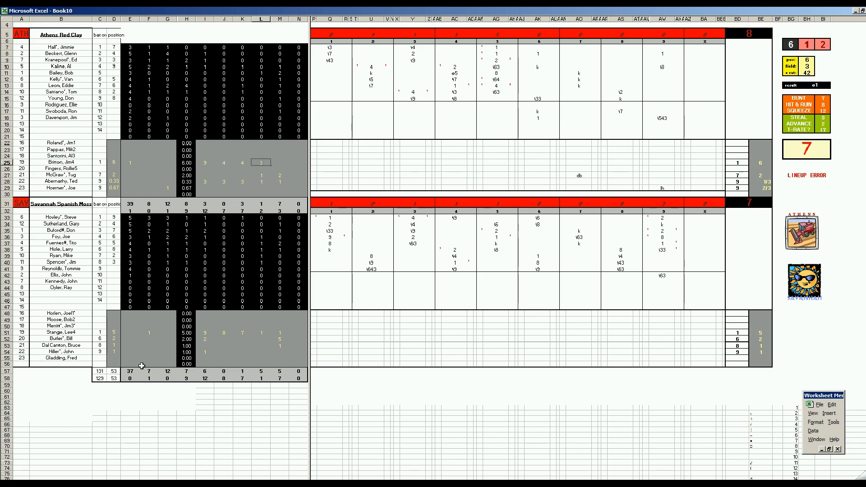
{"action": "key", "text": "Tab"}
{"action": "type", "text": "3"}
Correct the Athens starting pitcher's strikeout cell M25 to 2
{"action": "key", "text": "Down"}
{"action": "key", "text": "Left"}
{"action": "key", "text": "Left"}
{"action": "key", "text": "Left"}
{"action": "key", "text": "Right"}
{"action": "key", "text": "Right"}
{"action": "key", "text": "Right"}
{"action": "key", "text": "Up"}
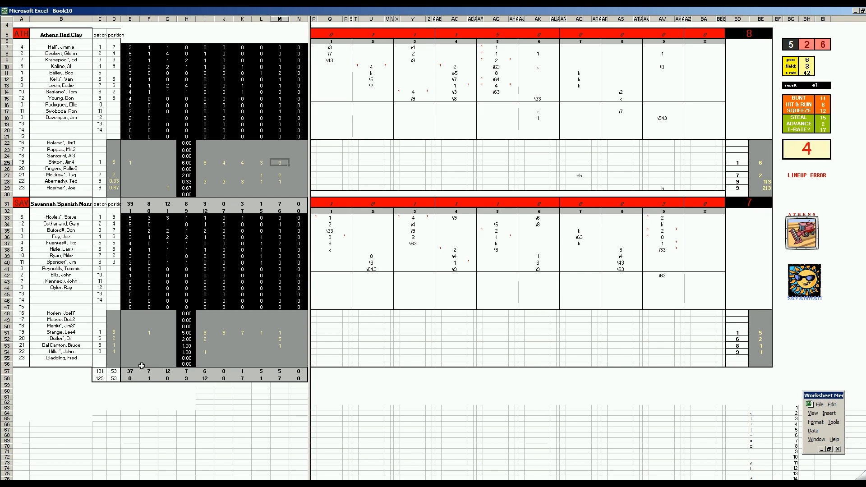
{"action": "key", "text": "Down"}
{"action": "key", "text": "Left"}
{"action": "key", "text": "Left"}
{"action": "key", "text": "Left"}
{"action": "key", "text": "Left"}
{"action": "key", "text": "Left"}
{"action": "key", "text": "Left"}
{"action": "key", "text": "Left"}
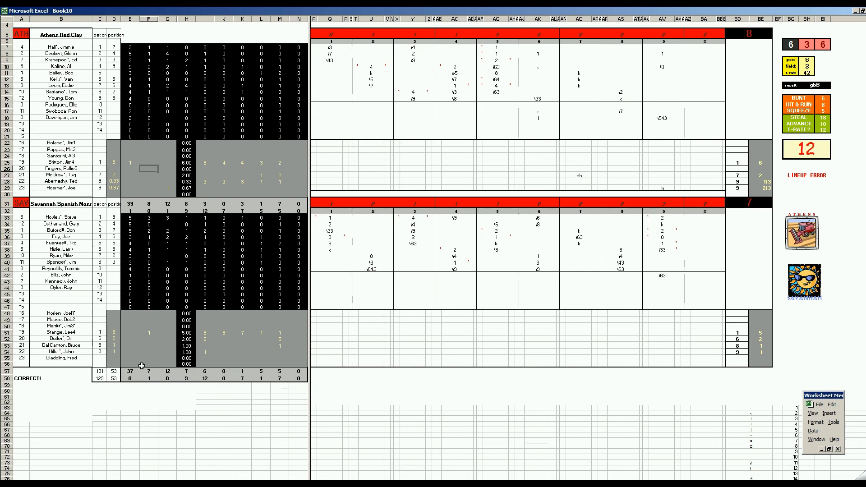
Save the completed game workbook in the wbc folder as 24savath.xls
{"action": "key", "text": "ctrl+s"}
{"action": "left_click", "coordinate": [285, 120]}
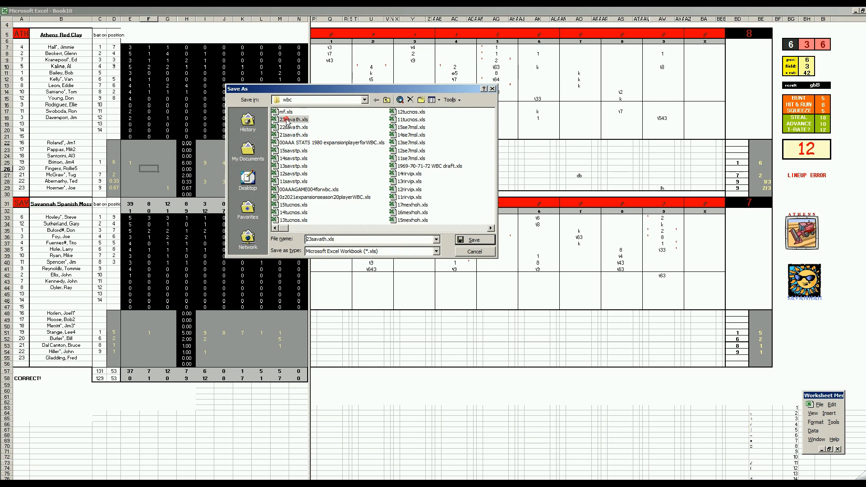
{"action": "left_click", "coordinate": [310, 241]}
{"action": "key", "text": "BackSpace"}
{"action": "type", "text": "4"}
{"action": "key", "text": "Return"}
Save another copy of the workbook as mf.xls, replacing the existing file
{"action": "key", "text": "F12"}
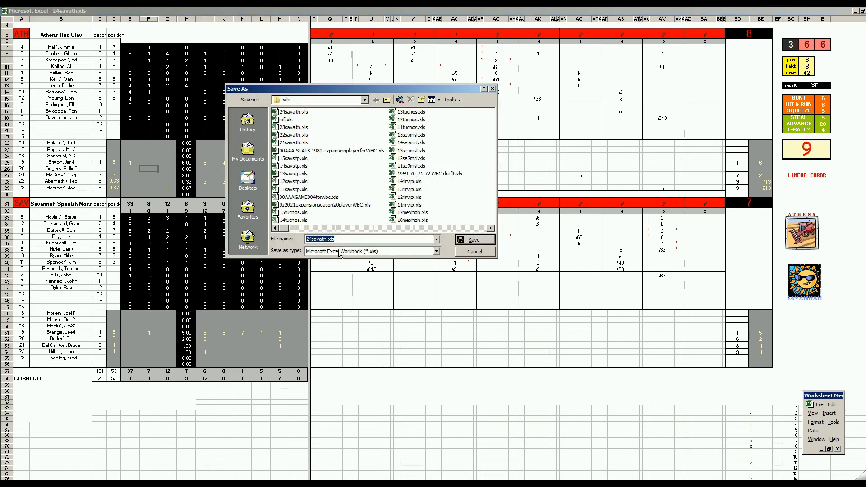
{"action": "type", "text": "mf.xls"}
{"action": "key", "text": "Return"}
{"action": "key", "text": "y"}
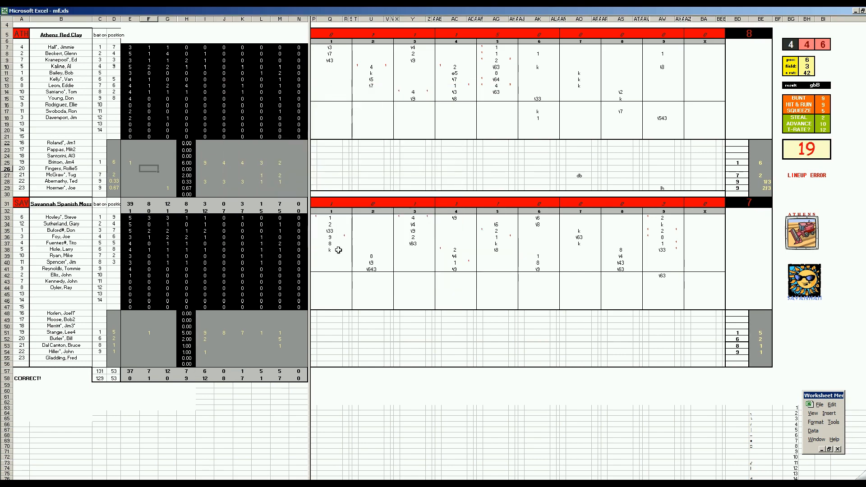
Transfer the game's statistics to 00AAA STATS 1980 expansionplayerforWBC.xls and paste the Athens block E111:N133 into the Game 9 columns from CZ111
{"action": "key", "text": "ctrl+m"}
{"action": "key", "text": "n"}
{"action": "key", "text": "n"}
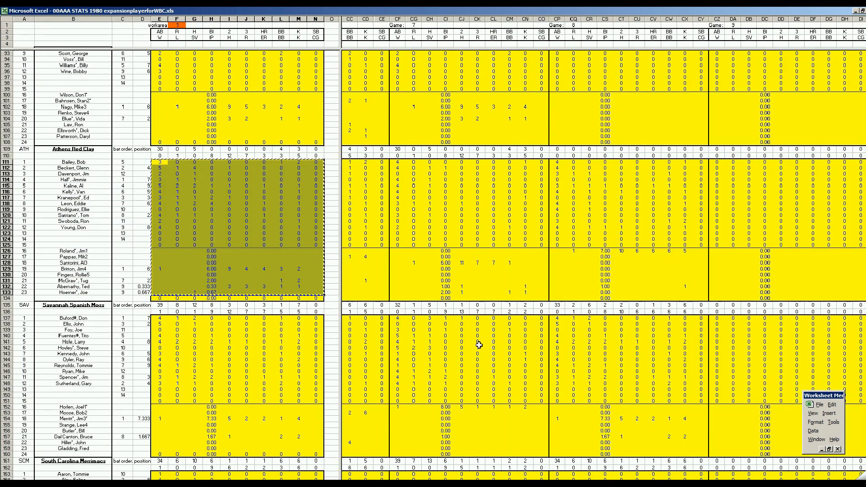
{"action": "right_click", "coordinate": [718, 164]}
{"action": "left_click", "coordinate": [728, 188]}
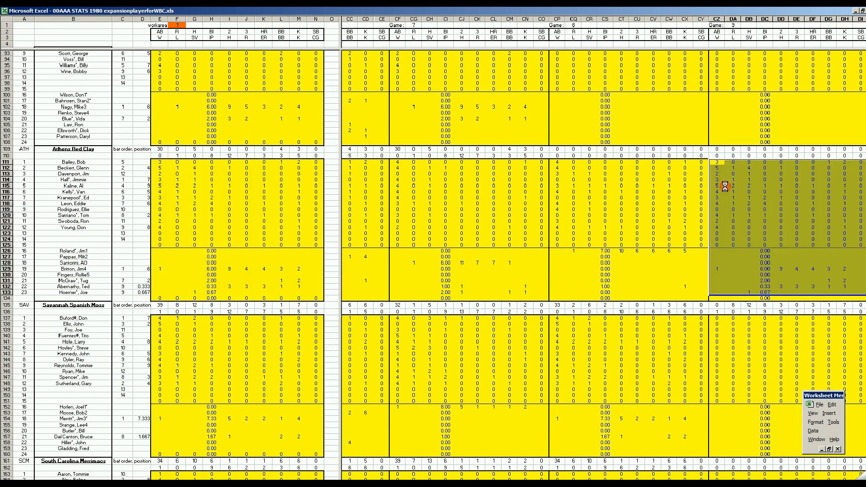
Copy the Savannah statistics block E137:N159 and paste it into the Game 9 columns from CZ137
{"action": "left_click", "coordinate": [229, 269]}
{"action": "key", "text": "ctrl+s"}
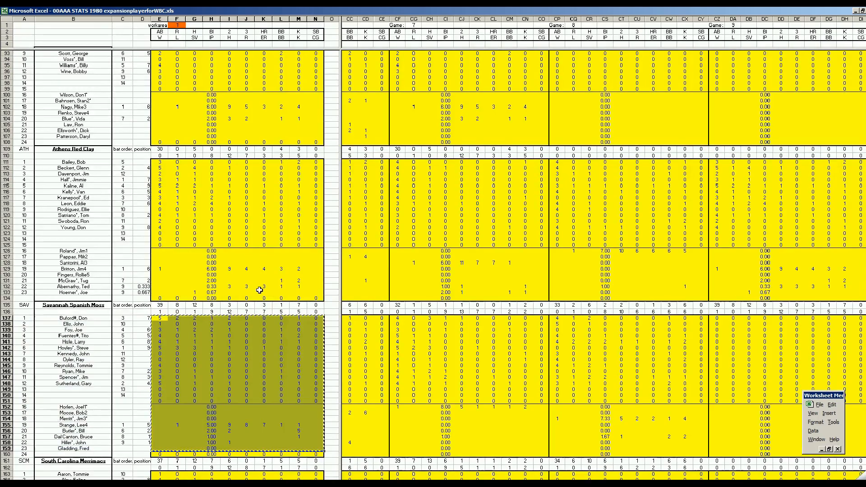
{"action": "right_click", "coordinate": [718, 322]}
{"action": "left_click", "coordinate": [736, 347]}
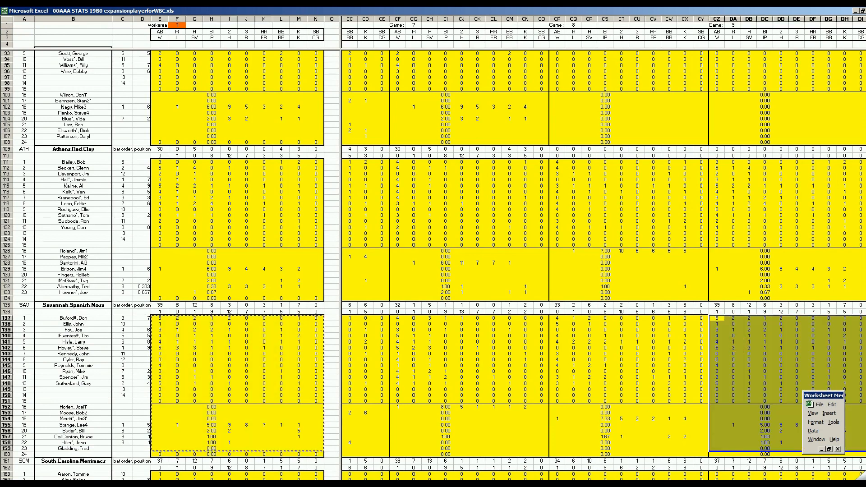
Examine the team season totals for Athens and Savannah and the league-wide totals in rows 842 and 843, including batting average and ERA
{"action": "left_click_drag", "start_coordinate": [591, 483], "coordinate": [754, 484]}
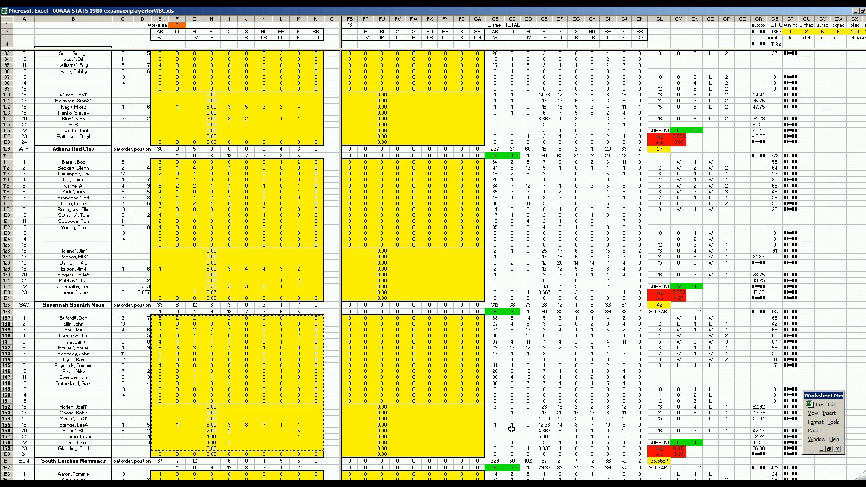
{"action": "left_click", "coordinate": [462, 432]}
{"action": "left_click", "coordinate": [446, 426]}
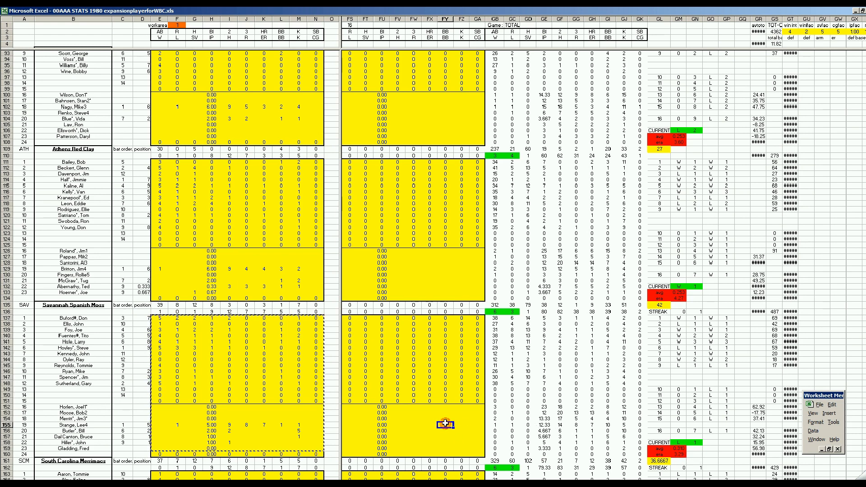
{"action": "key", "text": "Page_Down"}
{"action": "key", "text": "Page_Down"}
{"action": "key", "text": "Page_Down"}
{"action": "key", "text": "Page_Down"}
{"action": "key", "text": "Page_Down"}
{"action": "key", "text": "Page_Down"}
{"action": "key", "text": "Page_Down"}
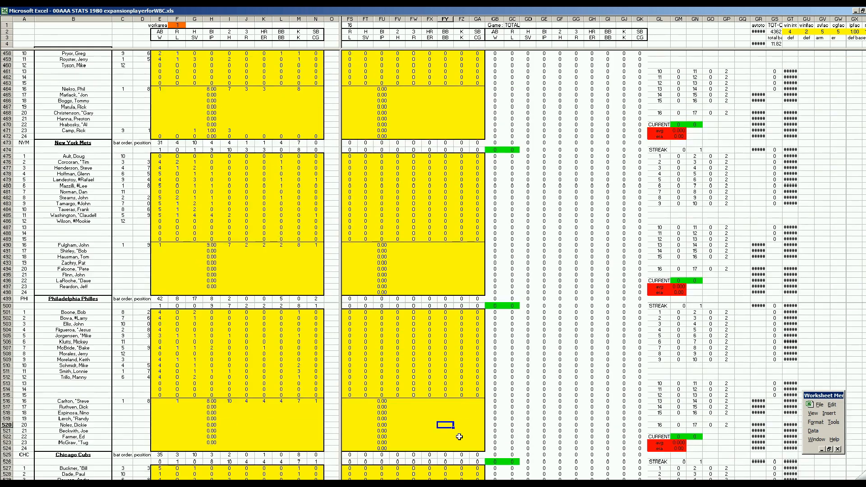
{"action": "key", "text": "Page_Down"}
{"action": "key", "text": "Page_Down"}
{"action": "key", "text": "Page_Down"}
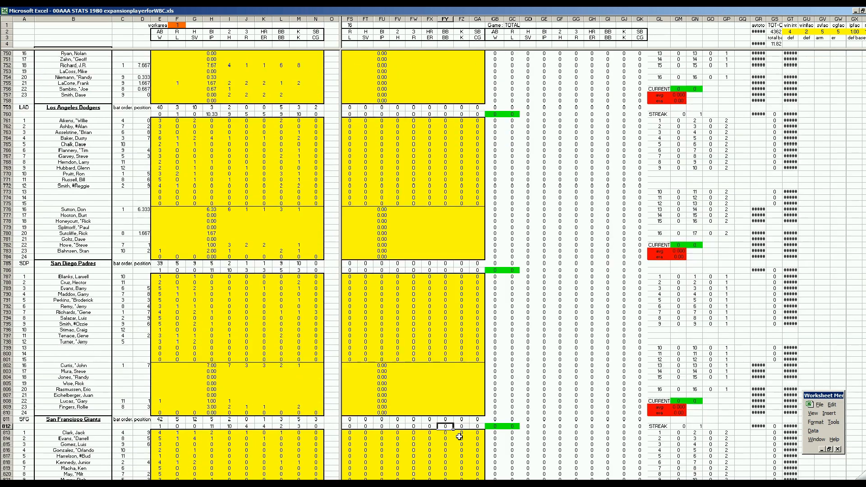
{"action": "scroll", "coordinate": [526, 343], "scroll_direction": "up", "scroll_amount": 1}
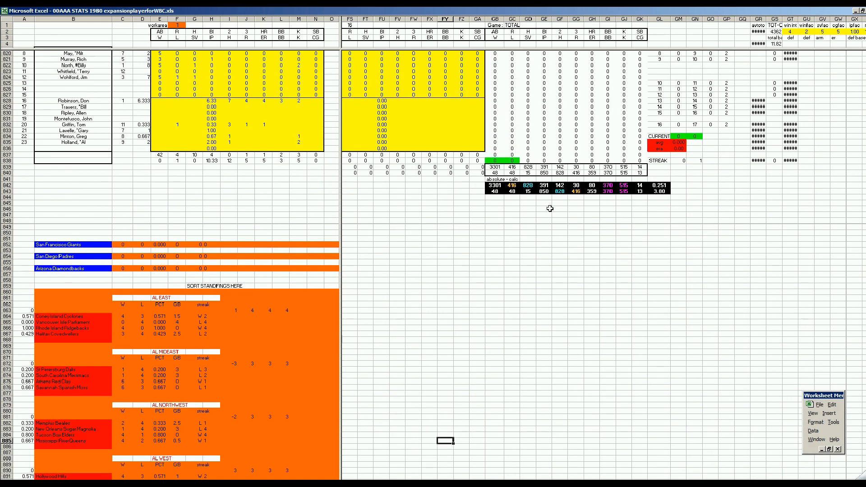
{"action": "left_click", "coordinate": [667, 186]}
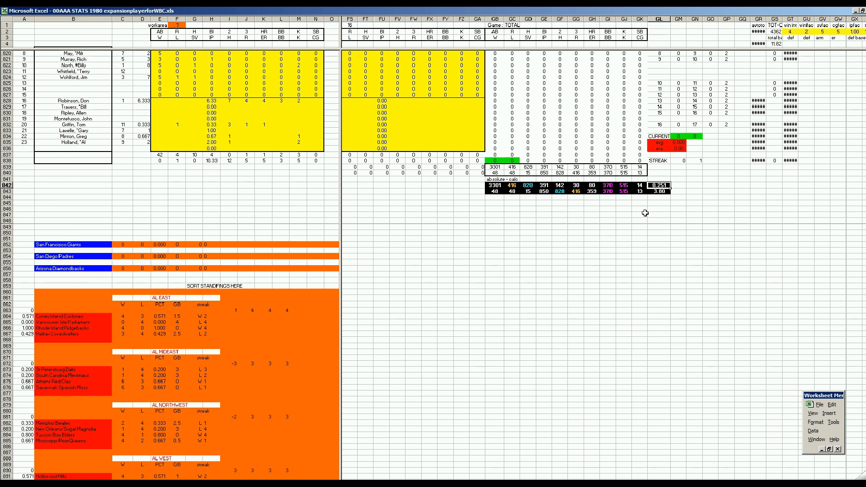
{"action": "left_click", "coordinate": [660, 192]}
{"action": "left_click", "coordinate": [478, 196]}
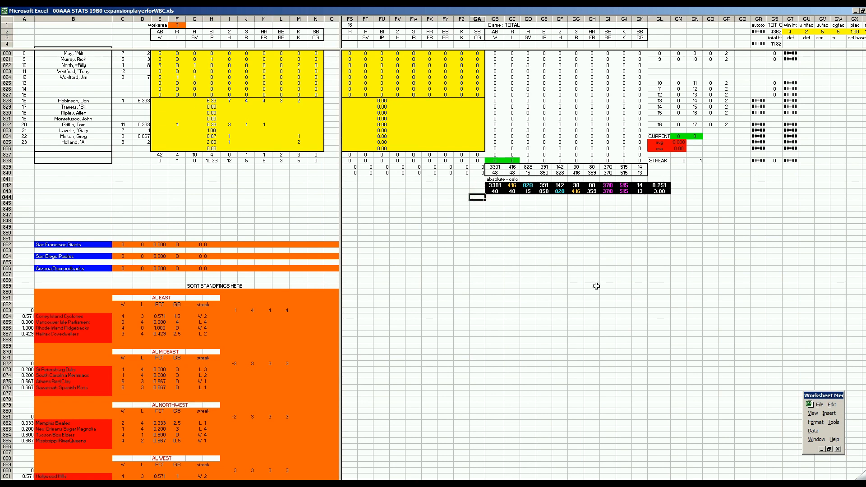